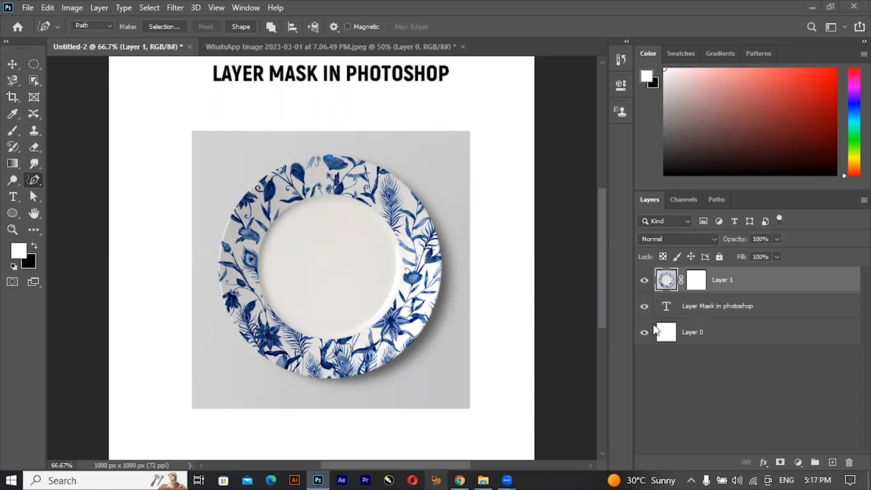
- Delete the vector mask from Layer 1
{"action": "right_click", "coordinate": [703, 285]}
{"action": "left_click", "coordinate": [725, 313]}
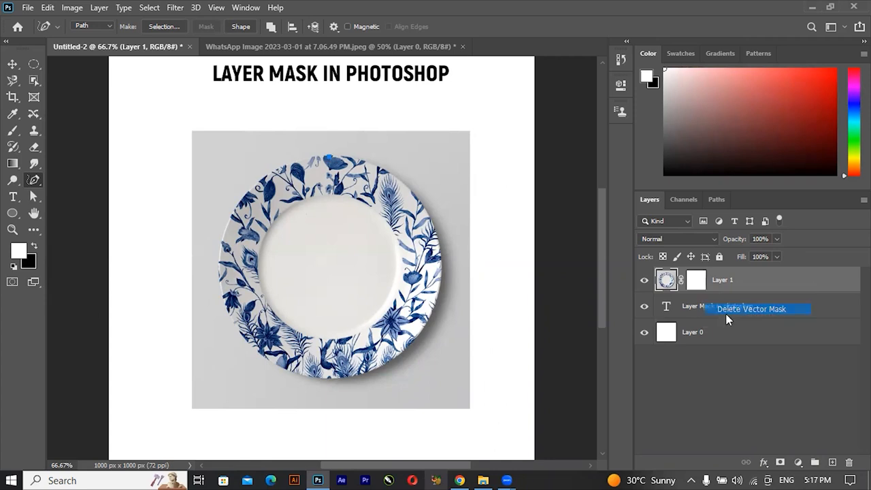
{"action": "left_click", "coordinate": [711, 414]}
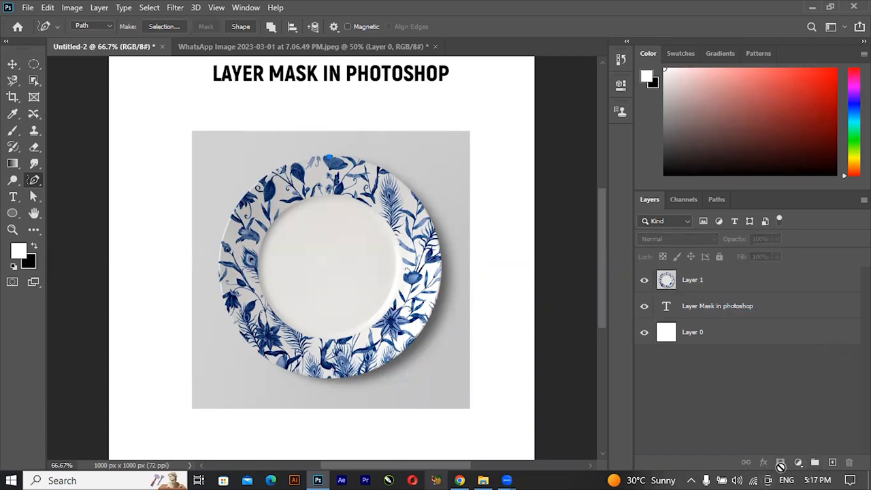
- Try a reveal-all layer mask and a hide-all layer mask on Layer 1, undoing each one
{"action": "left_click", "coordinate": [678, 289]}
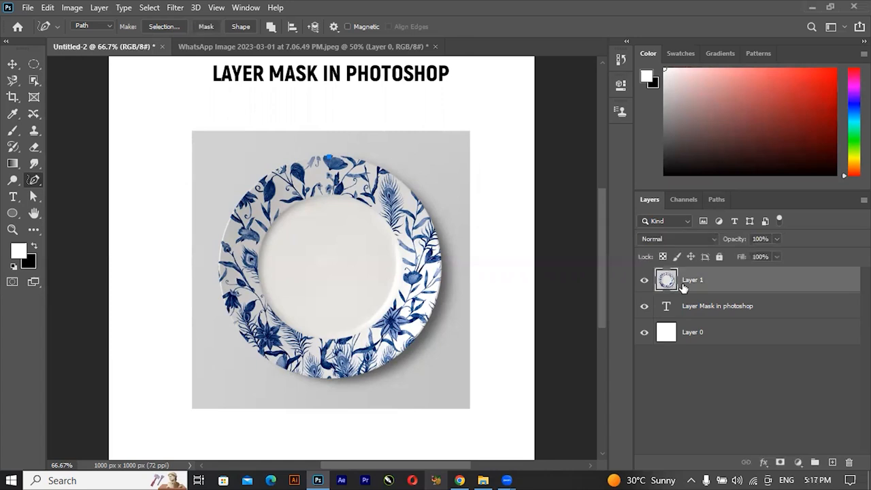
{"action": "left_click", "coordinate": [781, 463]}
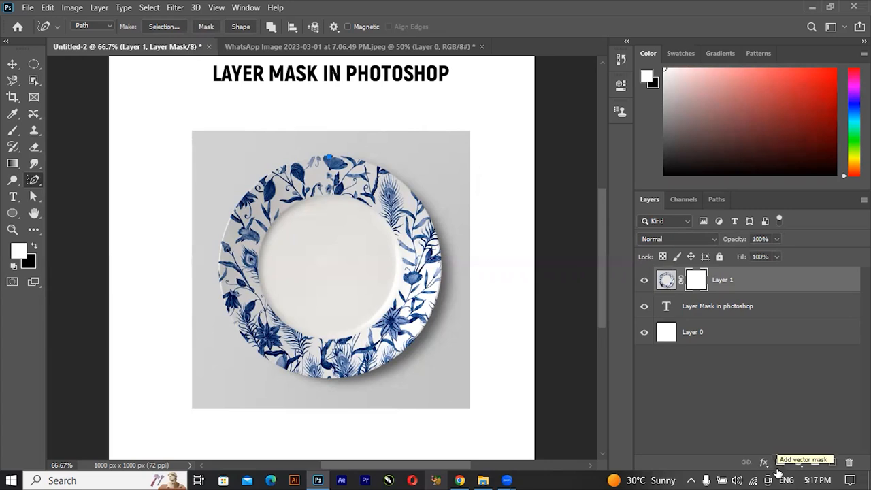
{"action": "left_click", "coordinate": [763, 463]}
{"action": "left_click", "coordinate": [728, 388]}
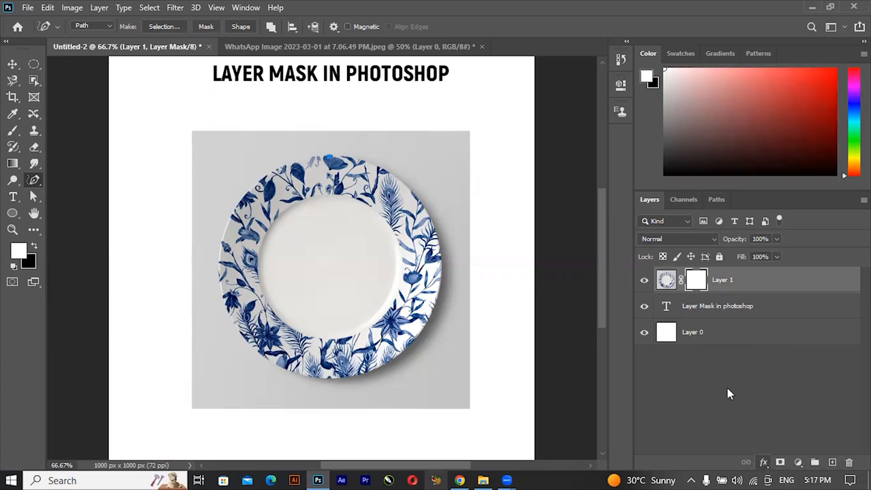
{"action": "key", "text": "ctrl+z"}
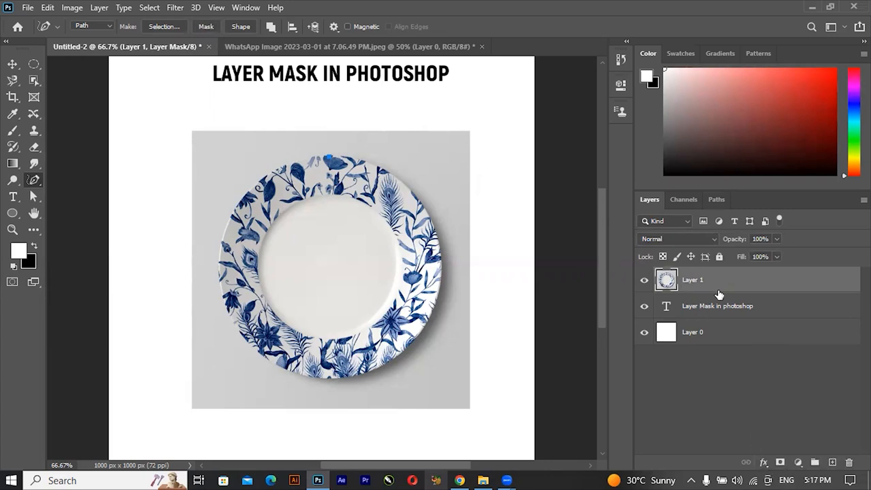
{"action": "left_click", "coordinate": [780, 463], "text": "alt"}
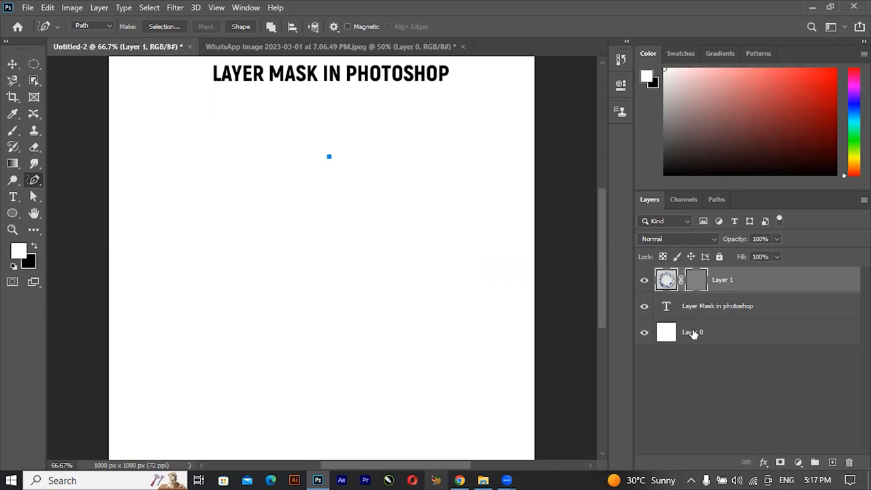
{"action": "key", "text": "ctrl+z"}
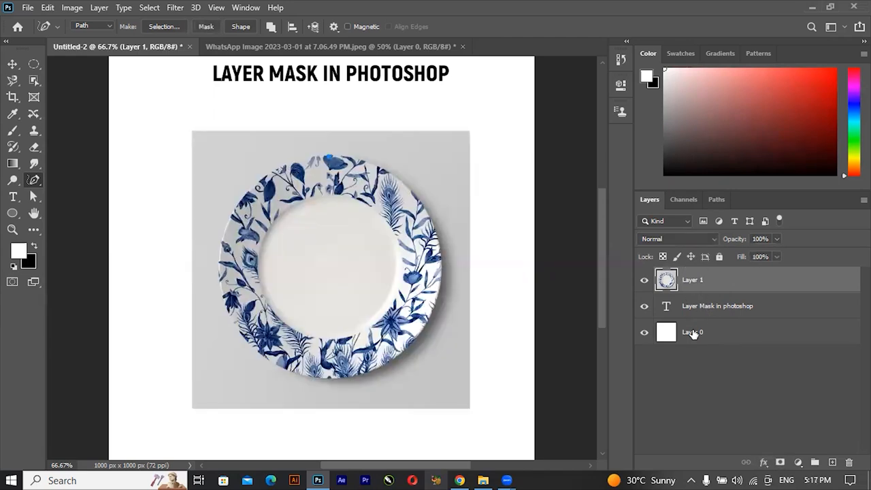
- Add a reveal-all layer mask to Layer 1 and erase a diagonal stroke across the plate image's upper-left corner
{"action": "left_click", "coordinate": [780, 462]}
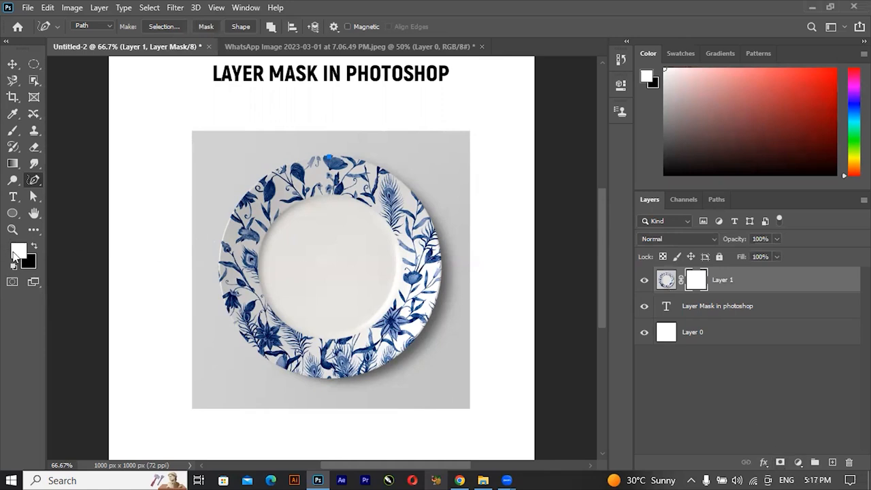
{"action": "left_click", "coordinate": [12, 130]}
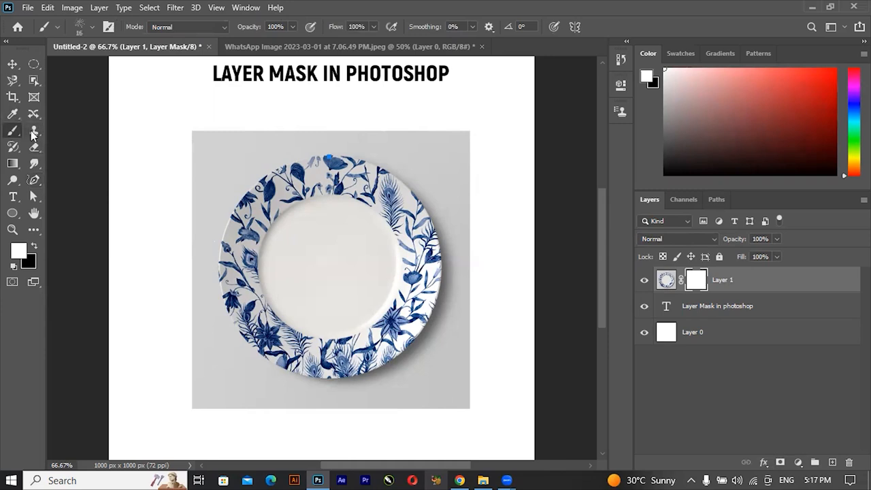
{"action": "left_click_drag", "start_coordinate": [34, 147], "coordinate": [62, 156]}
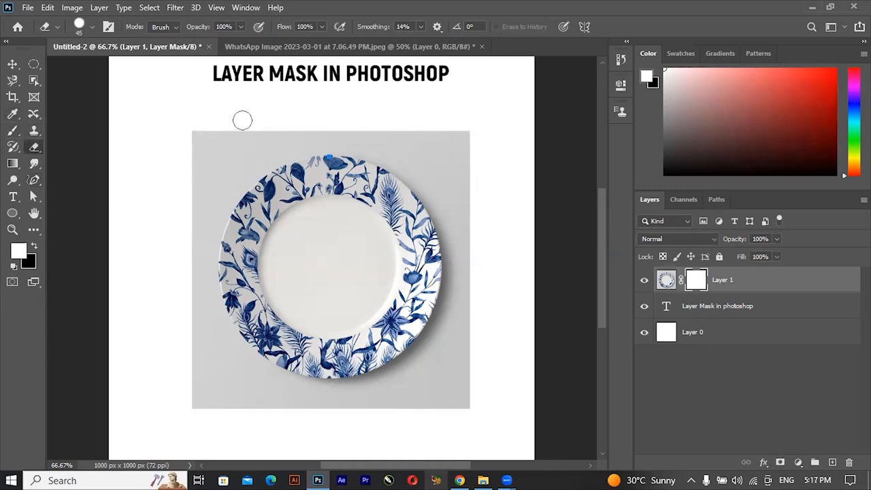
{"action": "left_click_drag", "start_coordinate": [241, 121], "coordinate": [189, 202]}
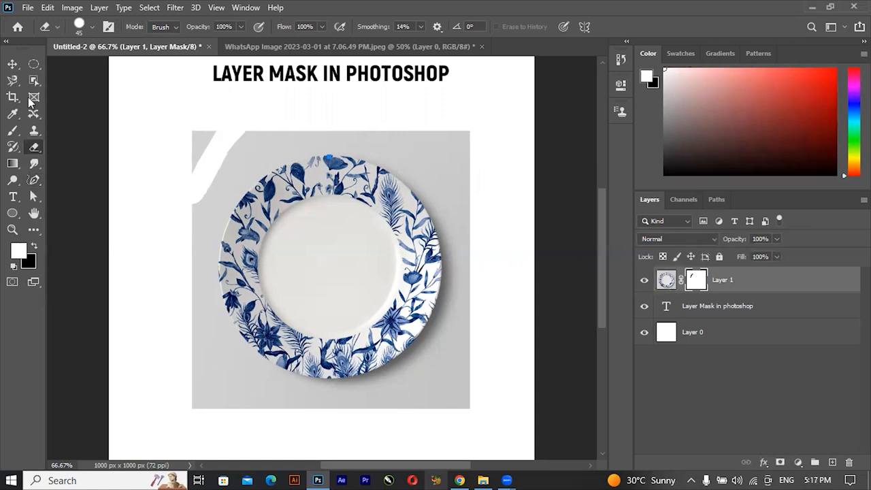
- Set the Blur tool's brush size to 100 px and soften the edge of the plate image beside the masked stroke
{"action": "left_click", "coordinate": [13, 132]}
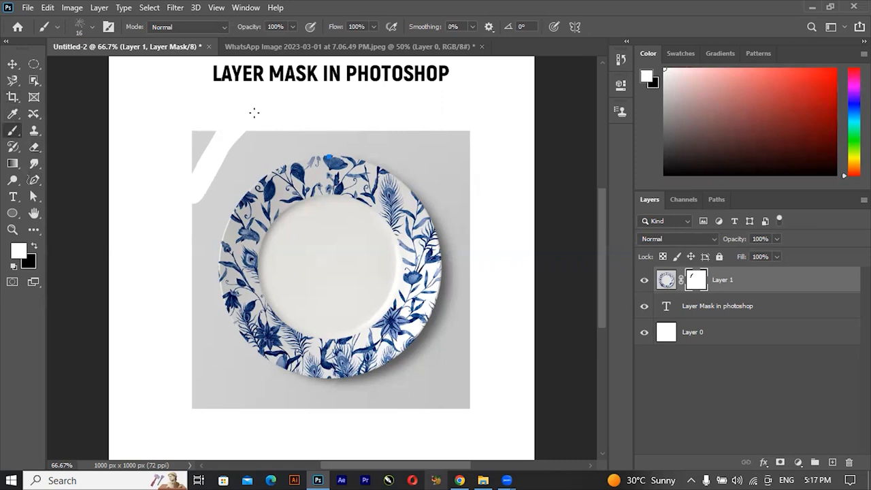
{"action": "left_click", "coordinate": [92, 27]}
{"action": "left_click", "coordinate": [89, 126]}
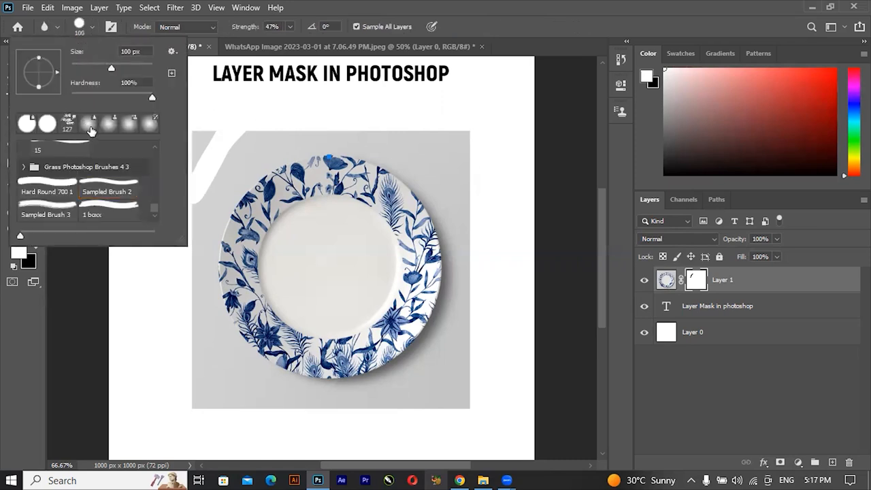
{"action": "left_click", "coordinate": [91, 27]}
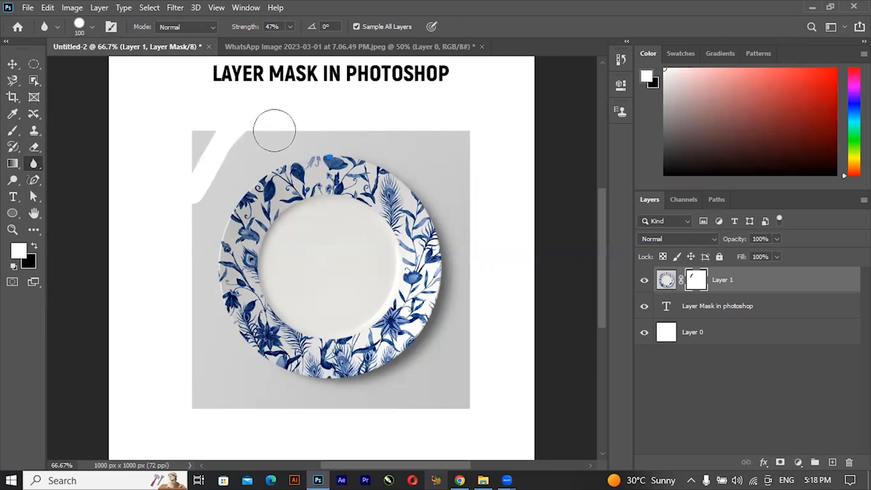
{"action": "left_click", "coordinate": [34, 247]}
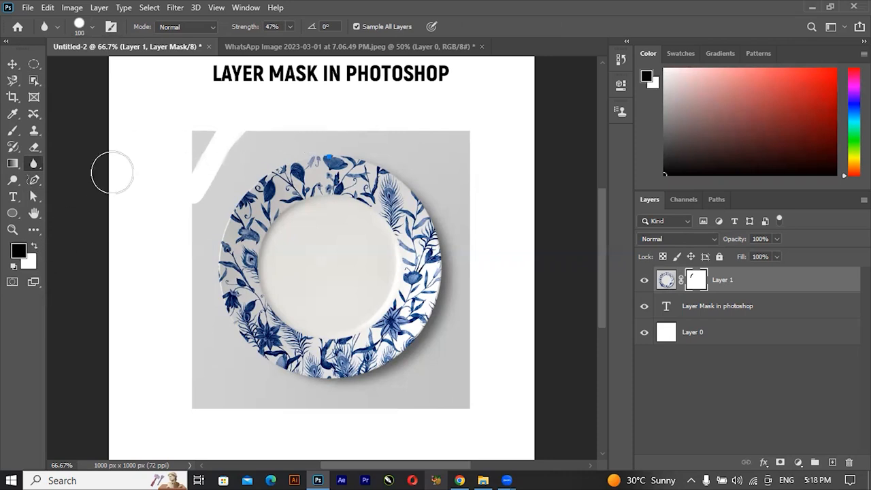
- Target Layer 1's image instead of its mask and blur along the upper edges of the plate image
{"action": "left_click", "coordinate": [666, 280]}
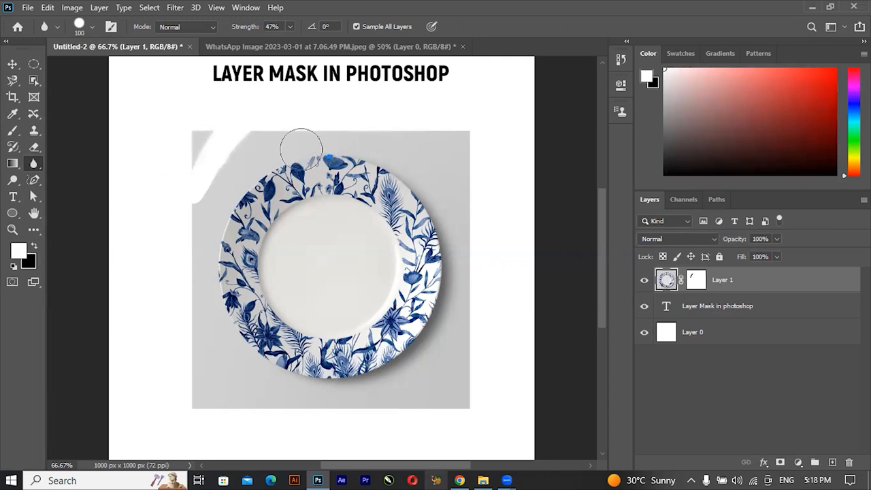
{"action": "left_click_drag", "start_coordinate": [258, 147], "coordinate": [253, 142]}
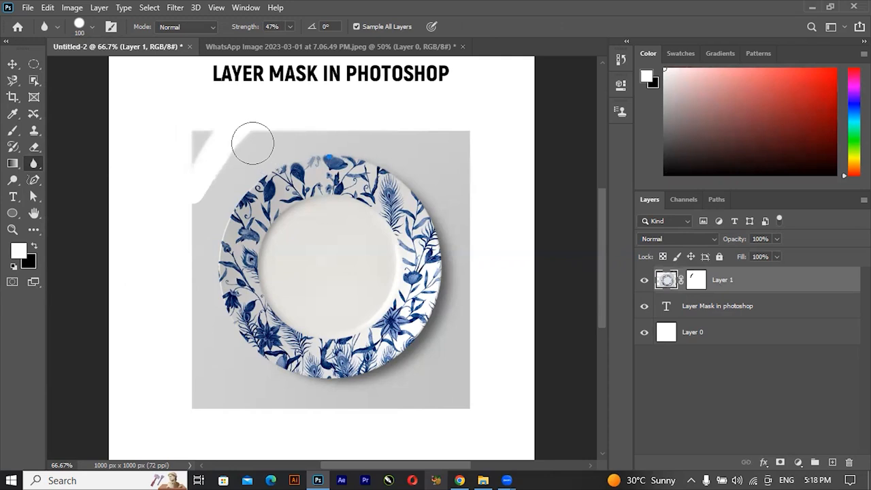
{"action": "left_click", "coordinate": [696, 280]}
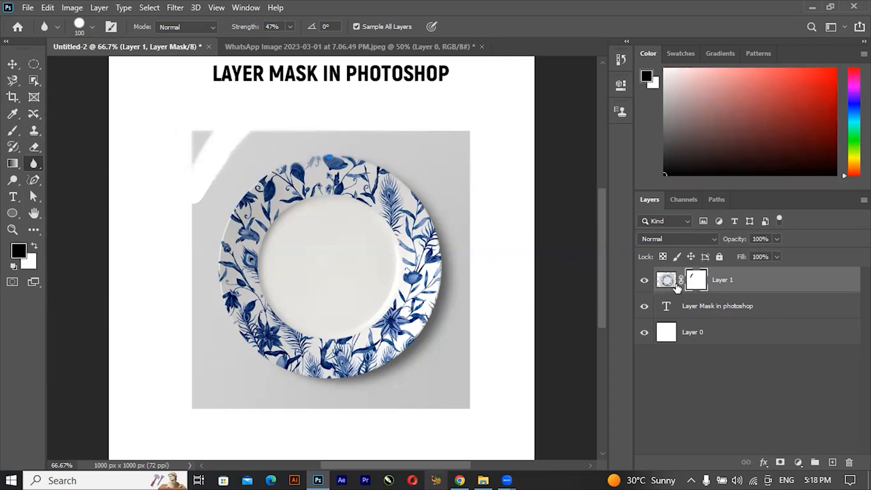
{"action": "left_click", "coordinate": [667, 280]}
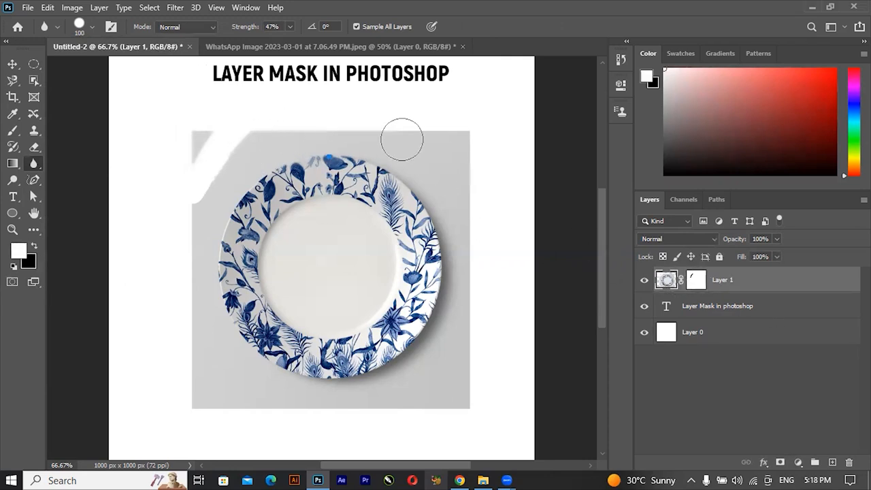
{"action": "left_click", "coordinate": [34, 248]}
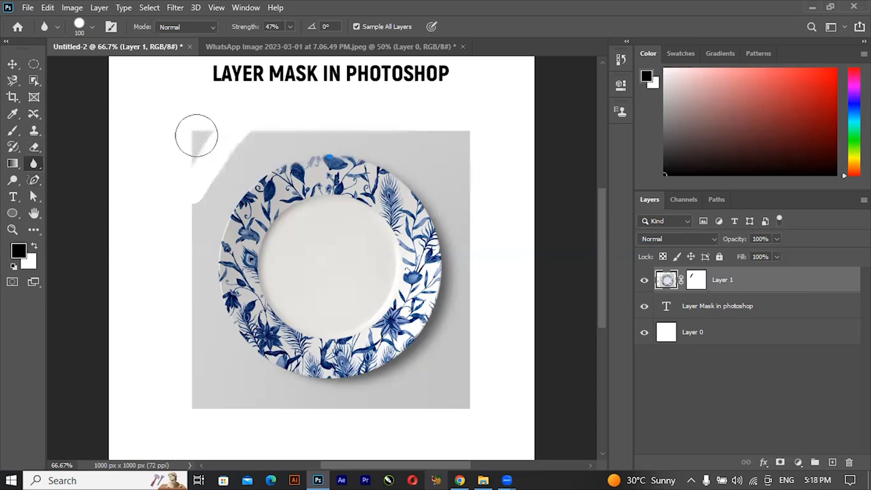
- Try erasing the grey background around the plate directly on Layer 1's image and deleting the layer mask
{"action": "left_click", "coordinate": [12, 63]}
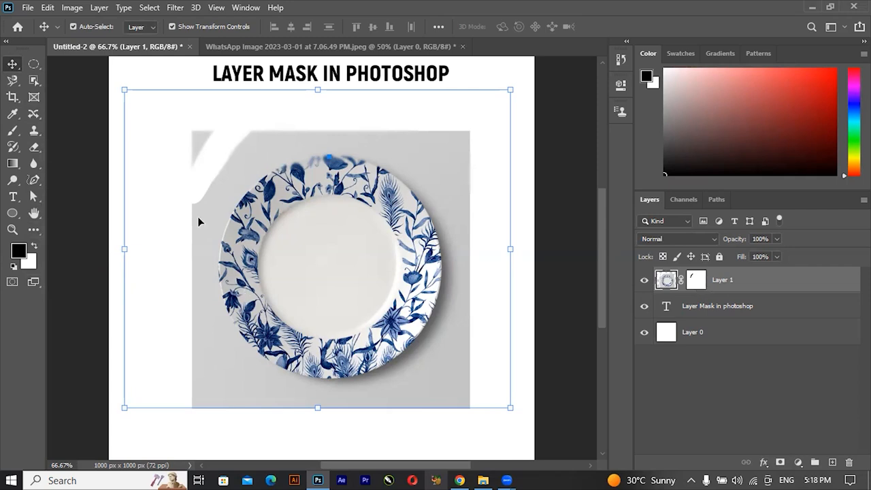
{"action": "left_click", "coordinate": [33, 147]}
{"action": "mouse_move", "coordinate": [184, 149]}
{"action": "left_mouse_down"}
{"action": "mouse_move", "coordinate": [203, 140]}
{"action": "mouse_move", "coordinate": [175, 199]}
{"action": "mouse_move", "coordinate": [226, 155]}
{"action": "mouse_move", "coordinate": [309, 147]}
{"action": "mouse_move", "coordinate": [254, 136]}
{"action": "mouse_move", "coordinate": [301, 135]}
{"action": "mouse_move", "coordinate": [386, 145]}
{"action": "mouse_move", "coordinate": [449, 175]}
{"action": "mouse_move", "coordinate": [379, 135]}
{"action": "mouse_move", "coordinate": [354, 136]}
{"action": "mouse_move", "coordinate": [459, 146]}
{"action": "mouse_move", "coordinate": [415, 127]}
{"action": "mouse_move", "coordinate": [439, 129]}
{"action": "mouse_move", "coordinate": [467, 138]}
{"action": "mouse_move", "coordinate": [463, 183]}
{"action": "mouse_move", "coordinate": [410, 159]}
{"action": "mouse_move", "coordinate": [467, 219]}
{"action": "mouse_move", "coordinate": [471, 259]}
{"action": "mouse_move", "coordinate": [469, 271]}
{"action": "mouse_move", "coordinate": [464, 189]}
{"action": "mouse_move", "coordinate": [454, 221]}
{"action": "mouse_move", "coordinate": [465, 293]}
{"action": "mouse_move", "coordinate": [448, 387]}
{"action": "mouse_move", "coordinate": [420, 417]}
{"action": "mouse_move", "coordinate": [393, 425]}
{"action": "mouse_move", "coordinate": [419, 393]}
{"action": "mouse_move", "coordinate": [466, 294]}
{"action": "mouse_move", "coordinate": [389, 412]}
{"action": "mouse_move", "coordinate": [357, 416]}
{"action": "mouse_move", "coordinate": [433, 392]}
{"action": "mouse_move", "coordinate": [454, 412]}
{"action": "mouse_move", "coordinate": [456, 388]}
{"action": "mouse_move", "coordinate": [306, 402]}
{"action": "mouse_move", "coordinate": [212, 388]}
{"action": "mouse_move", "coordinate": [192, 395]}
{"action": "mouse_move", "coordinate": [285, 410]}
{"action": "mouse_move", "coordinate": [178, 395]}
{"action": "mouse_move", "coordinate": [177, 381]}
{"action": "mouse_move", "coordinate": [228, 396]}
{"action": "mouse_move", "coordinate": [191, 225]}
{"action": "mouse_move", "coordinate": [195, 186]}
{"action": "mouse_move", "coordinate": [215, 167]}
{"action": "mouse_move", "coordinate": [253, 148]}
{"action": "mouse_move", "coordinate": [188, 235]}
{"action": "mouse_move", "coordinate": [222, 166]}
{"action": "mouse_move", "coordinate": [207, 211]}
{"action": "mouse_move", "coordinate": [195, 329]}
{"action": "mouse_move", "coordinate": [271, 389]}
{"action": "mouse_move", "coordinate": [195, 329]}
{"action": "mouse_move", "coordinate": [306, 403]}
{"action": "mouse_move", "coordinate": [269, 387]}
{"action": "mouse_move", "coordinate": [404, 404]}
{"action": "mouse_move", "coordinate": [358, 407]}
{"action": "mouse_move", "coordinate": [397, 387]}
{"action": "mouse_move", "coordinate": [452, 290]}
{"action": "mouse_move", "coordinate": [451, 227]}
{"action": "mouse_move", "coordinate": [424, 173]}
{"action": "mouse_move", "coordinate": [329, 136]}
{"action": "mouse_move", "coordinate": [242, 165]}
{"action": "mouse_move", "coordinate": [206, 239]}
{"action": "mouse_move", "coordinate": [208, 311]}
{"action": "mouse_move", "coordinate": [216, 330]}
{"action": "mouse_move", "coordinate": [309, 391]}
{"action": "mouse_move", "coordinate": [349, 401]}
{"action": "mouse_move", "coordinate": [417, 344]}
{"action": "mouse_move", "coordinate": [453, 266]}
{"action": "mouse_move", "coordinate": [447, 222]}
{"action": "left_mouse_up"}
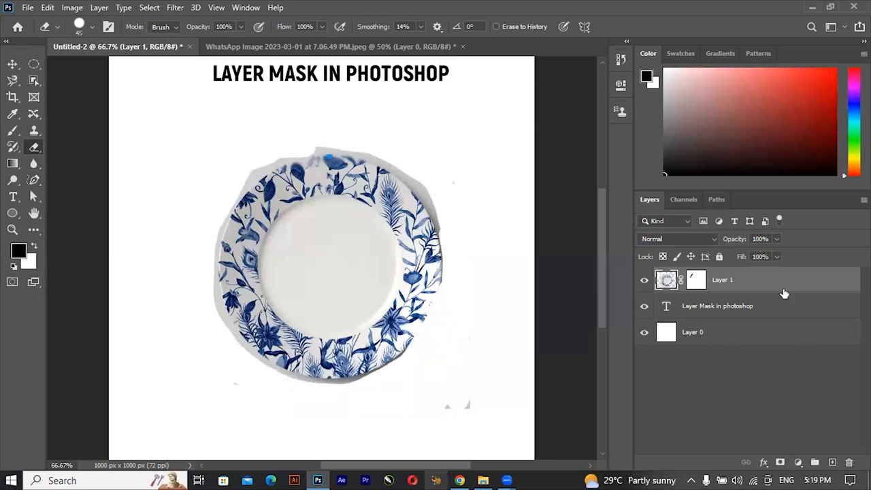
{"action": "right_click", "coordinate": [703, 286]}
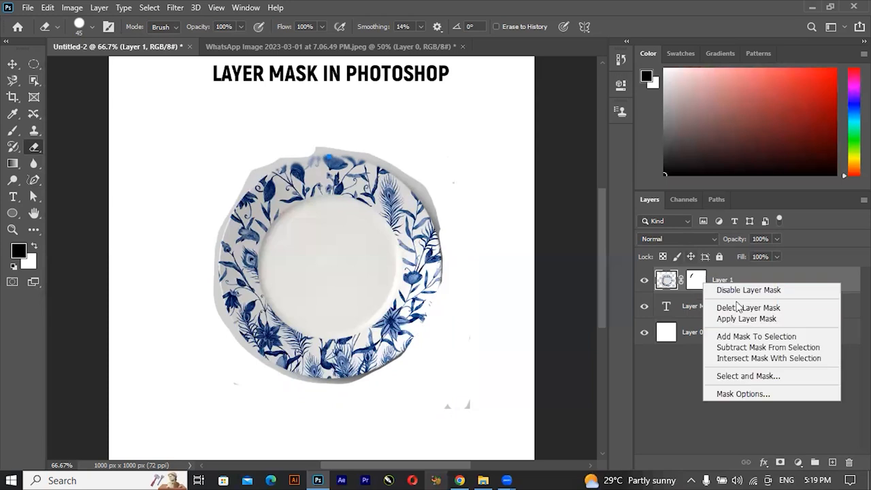
{"action": "left_click", "coordinate": [747, 308]}
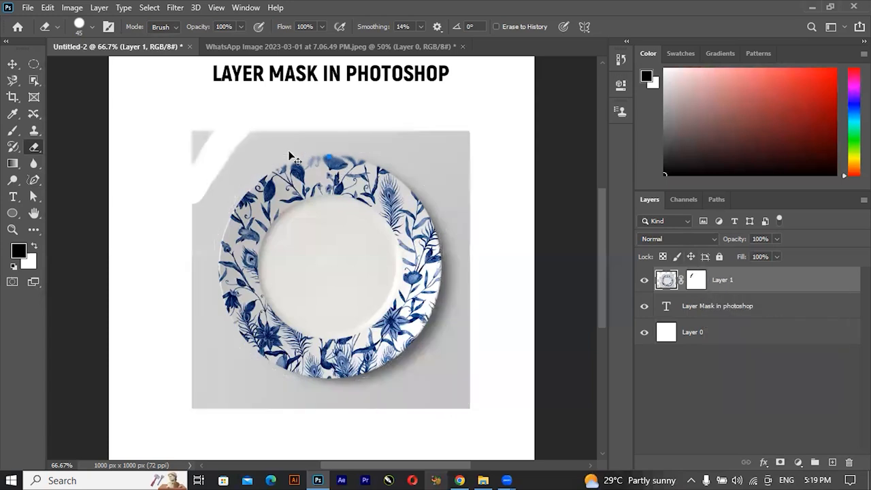
- Delete the layer mask from Layer 1 and deselect the layer
{"action": "left_click", "coordinate": [12, 64]}
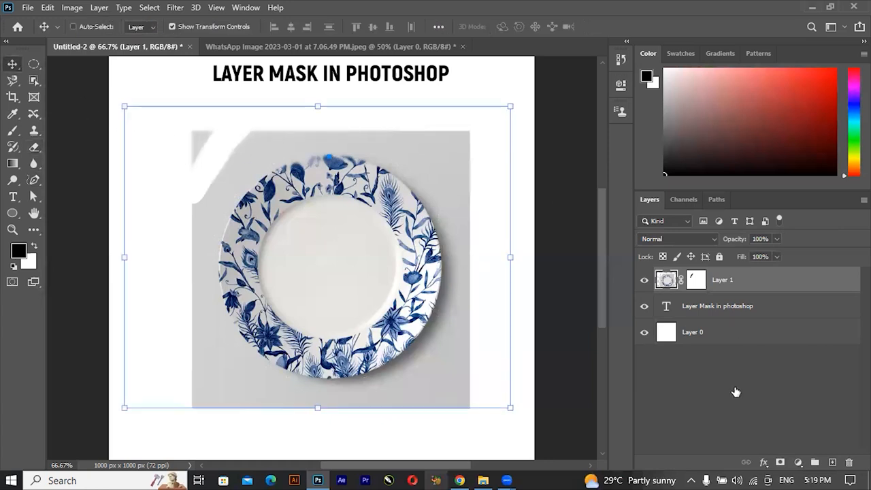
{"action": "right_click", "coordinate": [700, 282]}
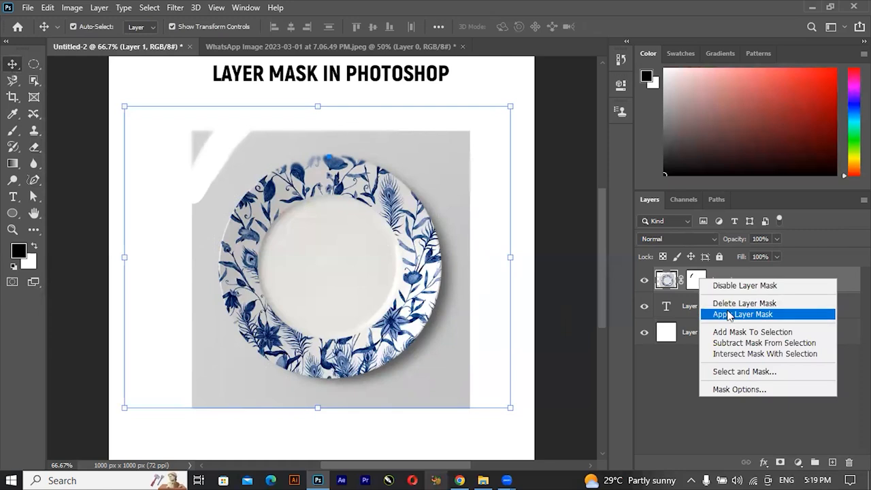
{"action": "left_click", "coordinate": [744, 307]}
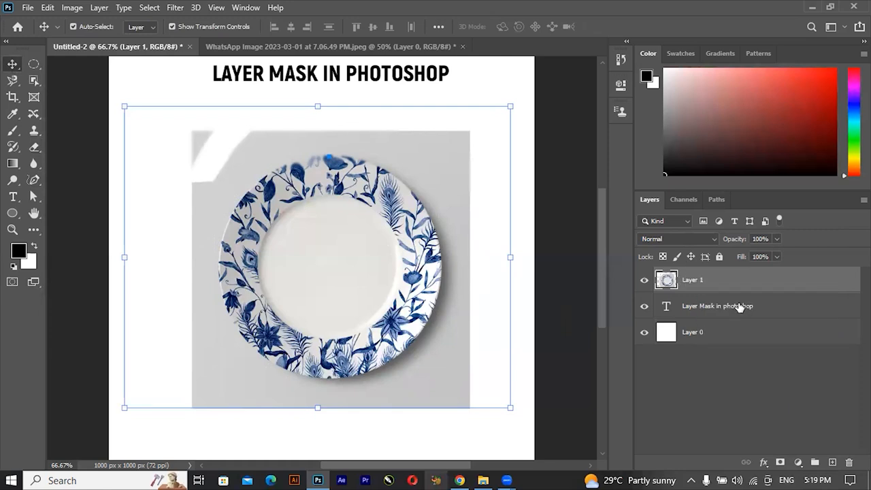
{"action": "left_click", "coordinate": [741, 416]}
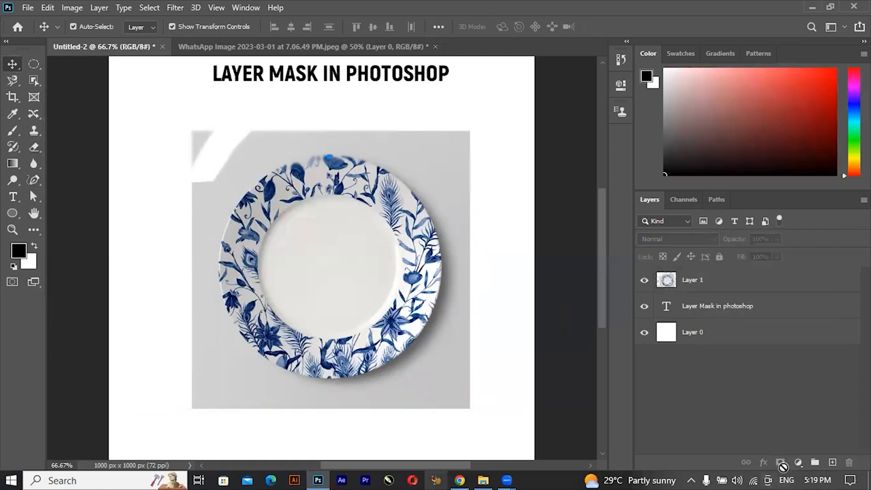
- Try a hide-all layer mask on Layer 1 with white as the foreground colour, then undo the mask
{"action": "left_click", "coordinate": [705, 281]}
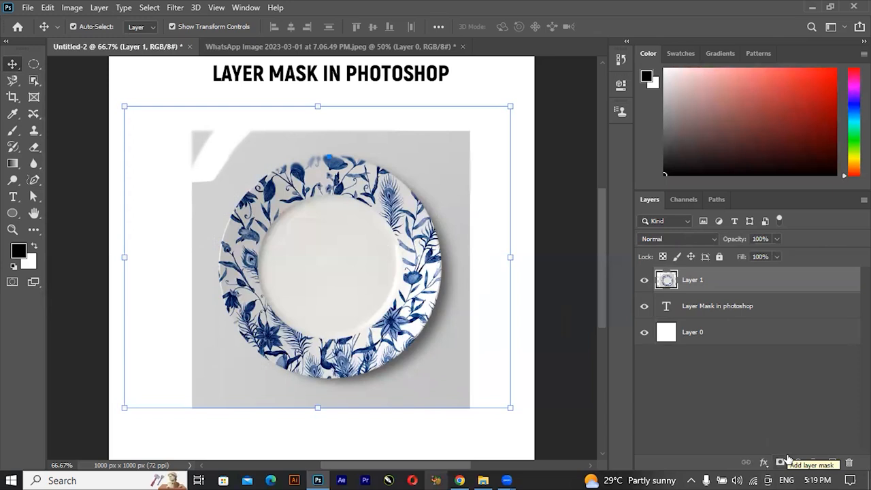
{"action": "key", "text": "ctrl+1"}
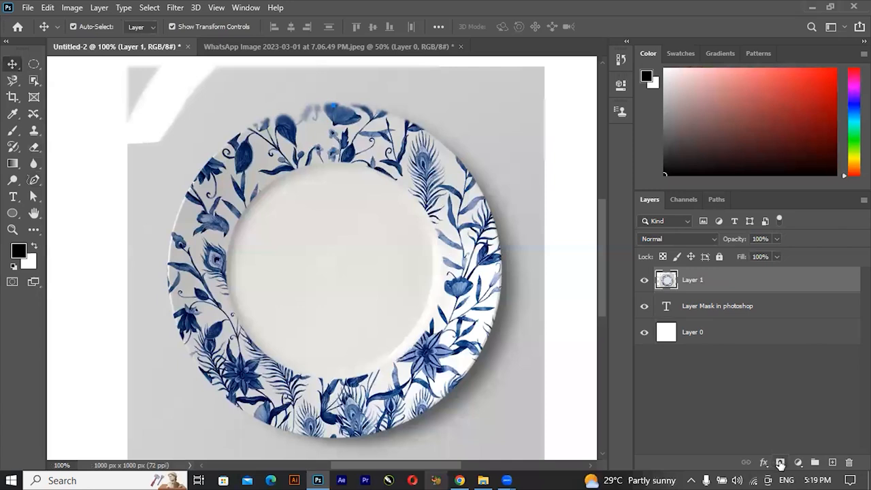
{"action": "left_click", "coordinate": [781, 464], "text": "alt"}
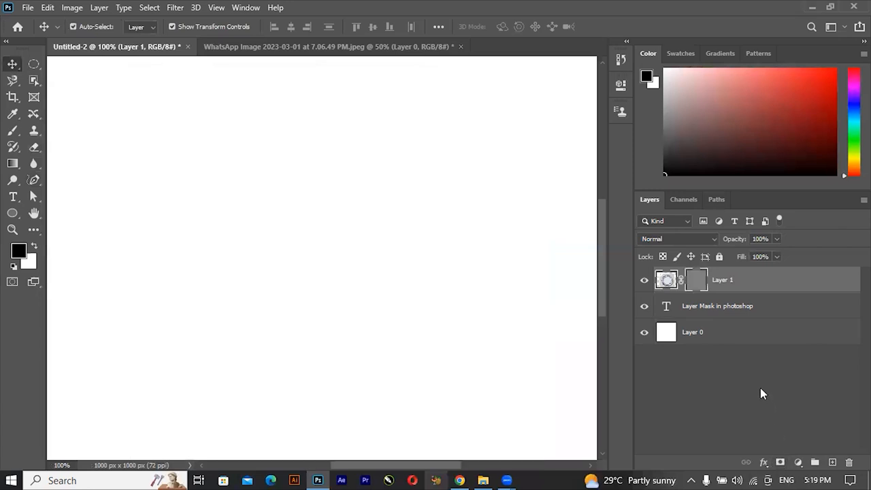
{"action": "left_click", "coordinate": [34, 249]}
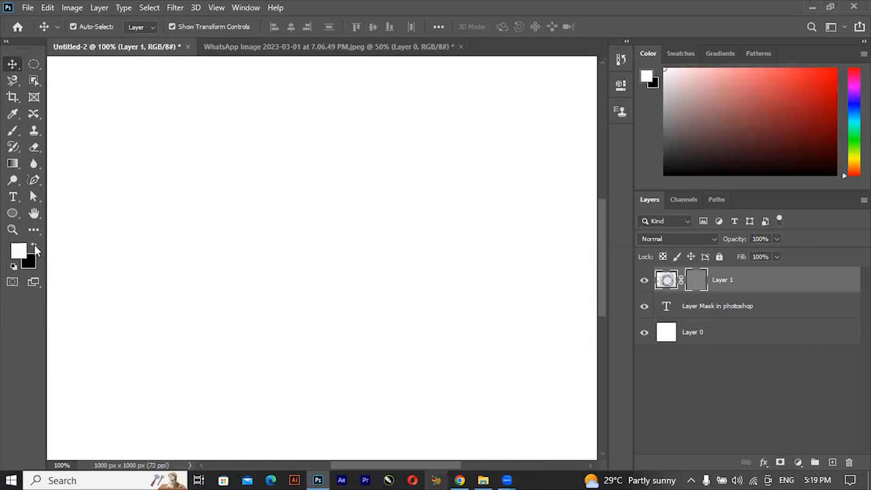
{"action": "key", "text": "ctrl+minus"}
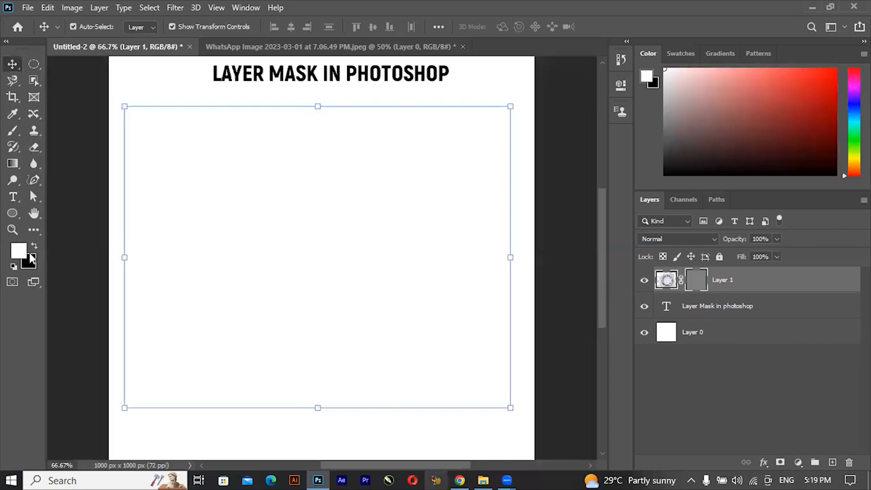
{"action": "key", "text": "ctrl+z"}
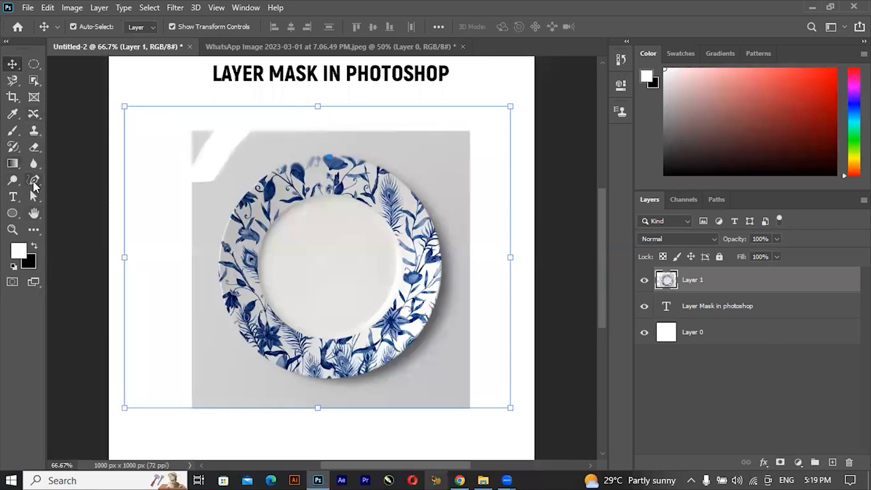
- Start a Pen tool path in Path mode at the plate's upper edge and curve it down along the left rim
{"action": "left_click", "coordinate": [34, 181]}
{"action": "left_click", "coordinate": [69, 180]}
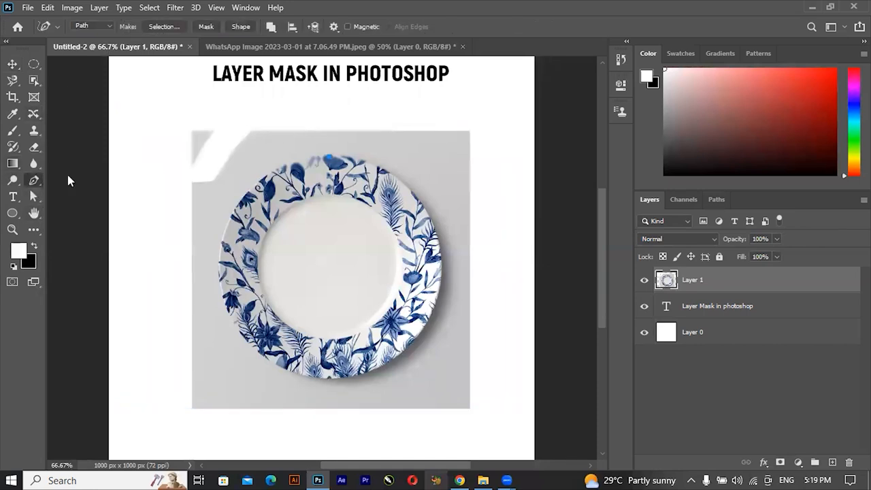
{"action": "left_click", "coordinate": [107, 29]}
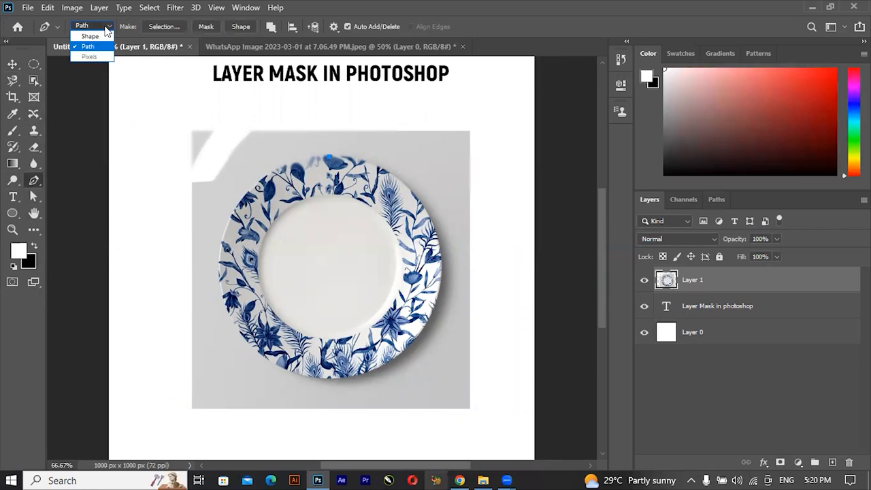
{"action": "left_click", "coordinate": [105, 29]}
{"action": "left_click", "coordinate": [305, 159]}
{"action": "left_click", "coordinate": [220, 291]}
{"action": "left_click_drag", "start_coordinate": [231, 301], "coordinate": [238, 409]}
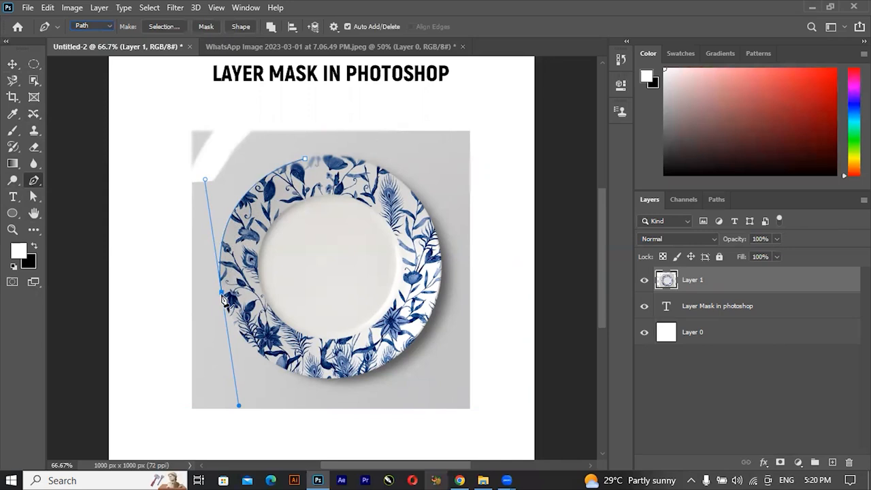
{"action": "left_click_drag", "start_coordinate": [330, 378], "coordinate": [405, 374]}
{"action": "left_click_drag", "start_coordinate": [426, 404], "coordinate": [362, 379]}
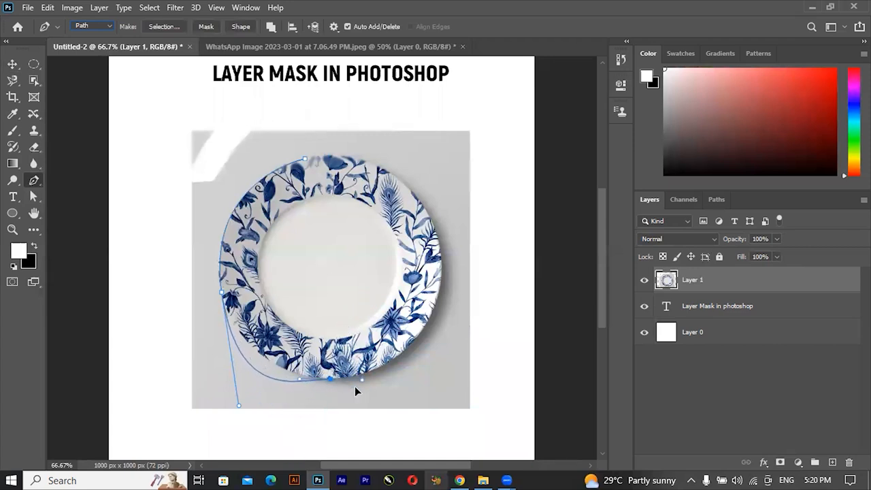
{"action": "left_click_drag", "start_coordinate": [239, 408], "coordinate": [248, 391]}
{"action": "key", "text": "ctrl+z"}
{"action": "key", "text": "ctrl+z"}
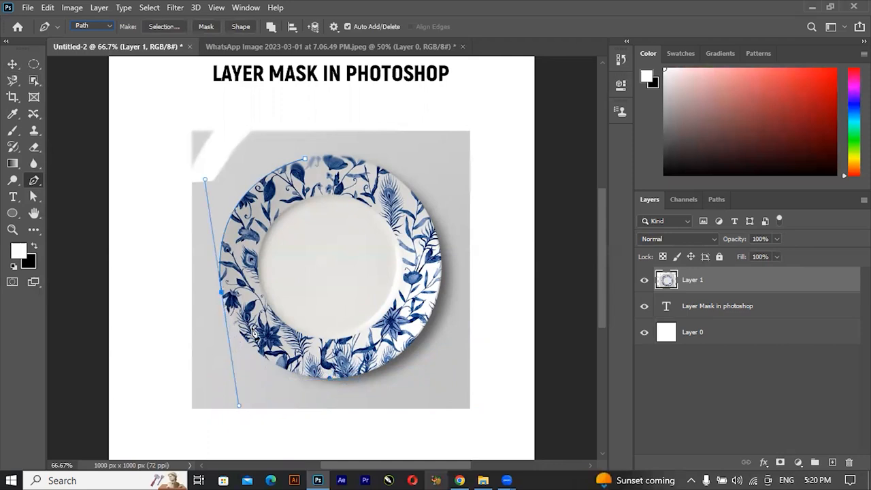
- Curve the path to the plate's bottom edge, add an anchor on the right rim, and close it at the starting anchor
{"action": "key", "text": "ctrl+shift+z"}
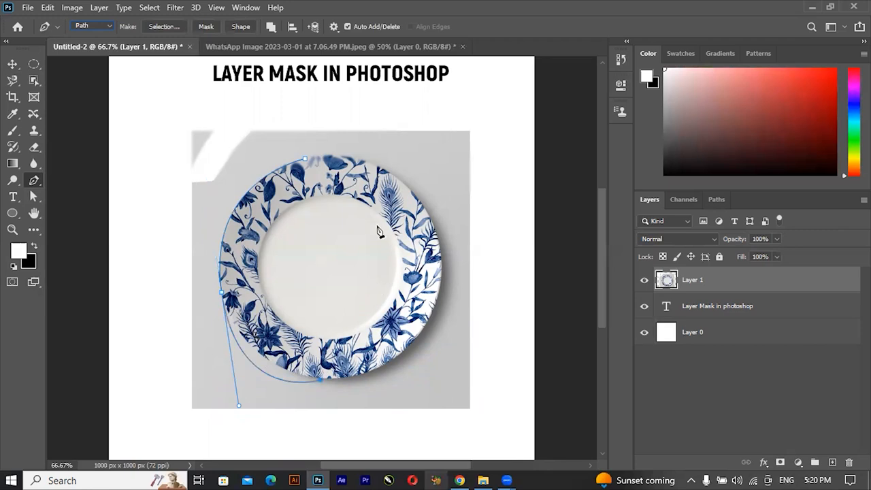
{"action": "left_click", "coordinate": [430, 220]}
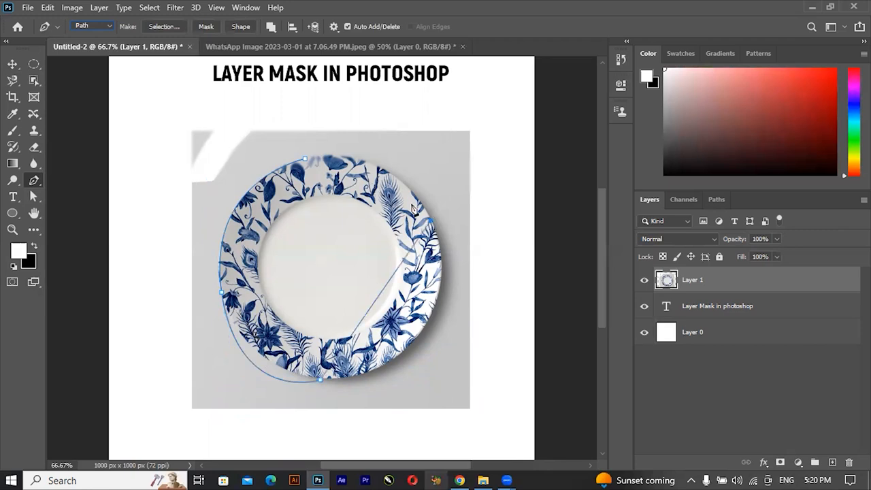
{"action": "left_click", "coordinate": [305, 160]}
- Reshape the path with the Convert Point tool to follow the plate's lower-left rim and nudge the right anchor outward
{"action": "right_click", "coordinate": [38, 183]}
{"action": "left_click", "coordinate": [81, 242]}
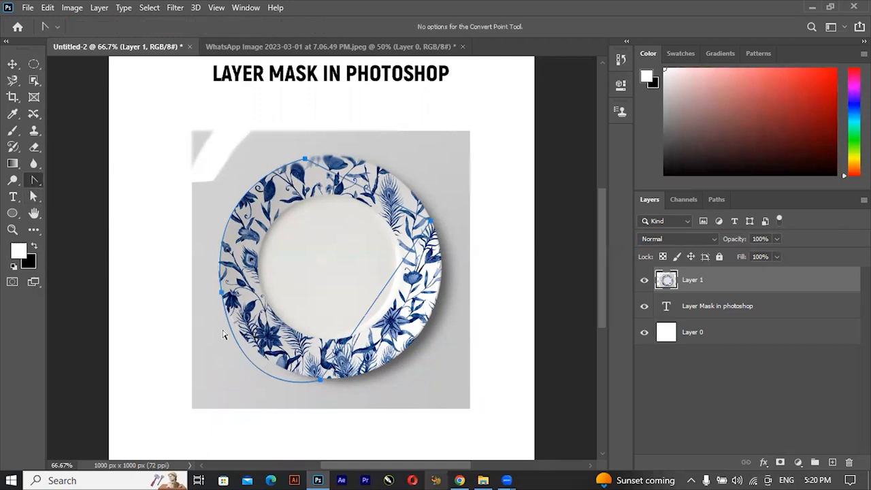
{"action": "left_click_drag", "start_coordinate": [224, 333], "coordinate": [234, 322]}
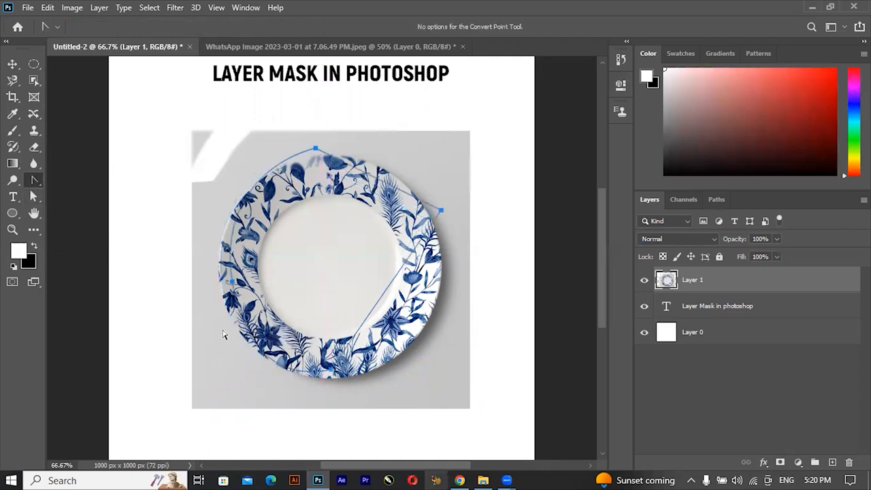
{"action": "key", "text": "ctrl+z"}
{"action": "left_click_drag", "start_coordinate": [186, 284], "coordinate": [250, 386]}
{"action": "left_click_drag", "start_coordinate": [427, 193], "coordinate": [425, 238]}
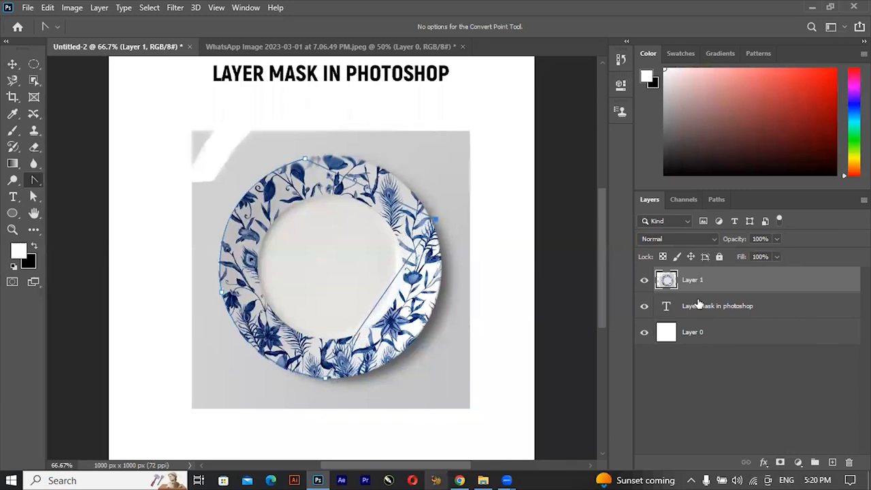
- Apply the closed path as a vector mask on Layer 1 and delete that vector mask
{"action": "left_click", "coordinate": [780, 463]}
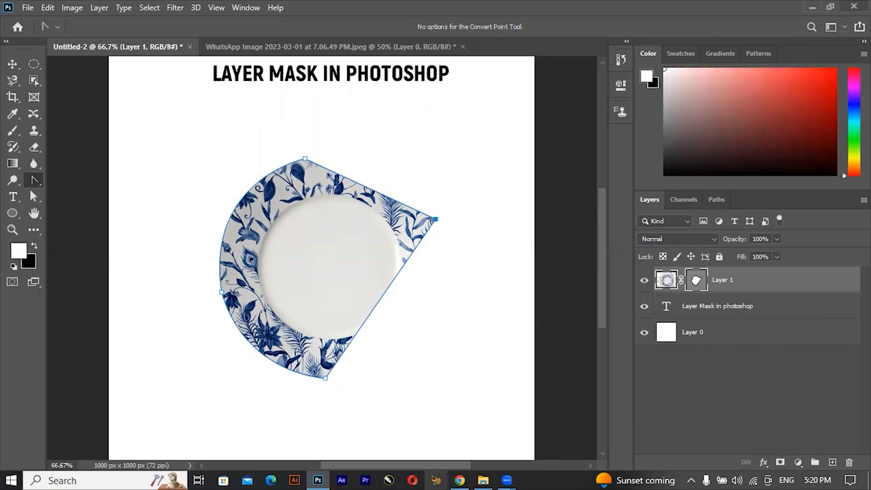
{"action": "left_click", "coordinate": [14, 64]}
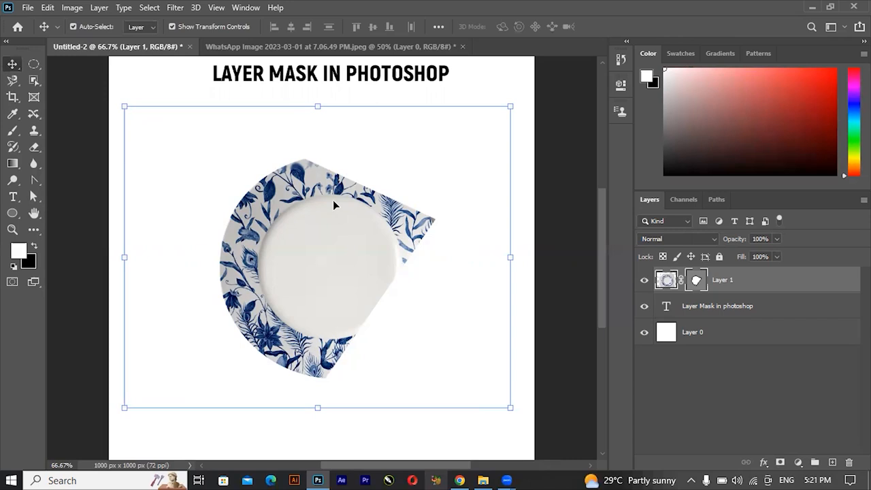
{"action": "right_click", "coordinate": [696, 280]}
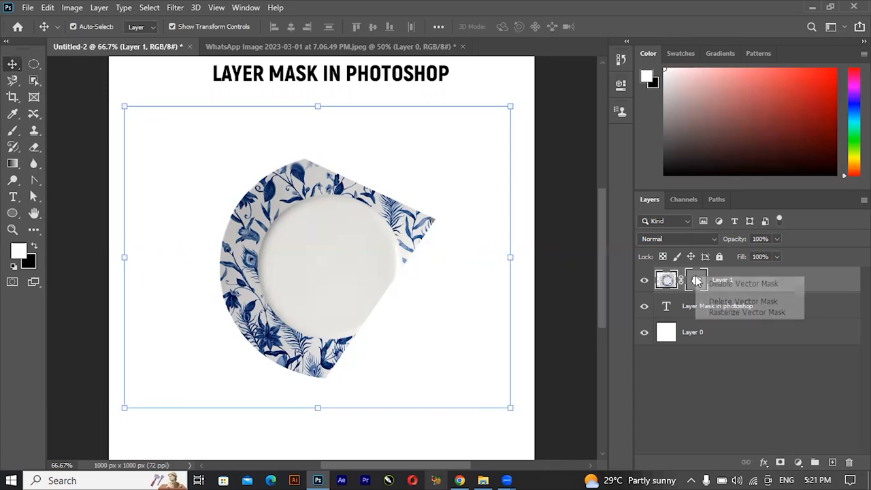
{"action": "left_click", "coordinate": [723, 301]}
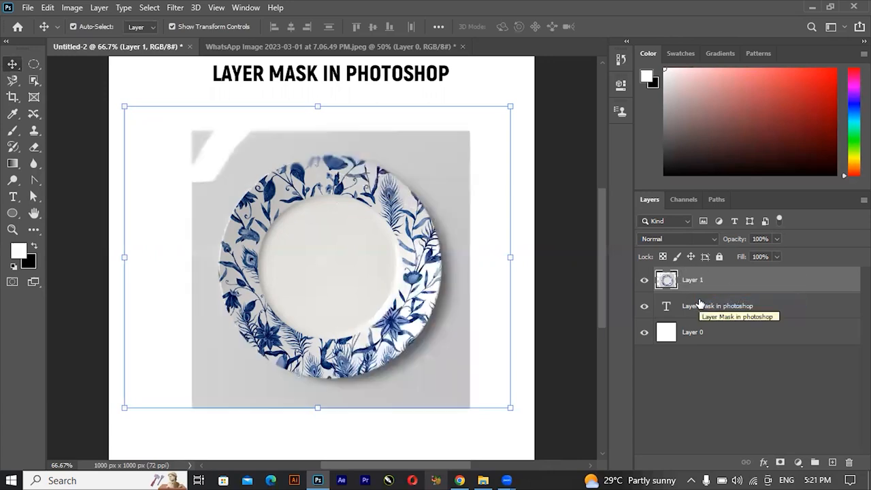